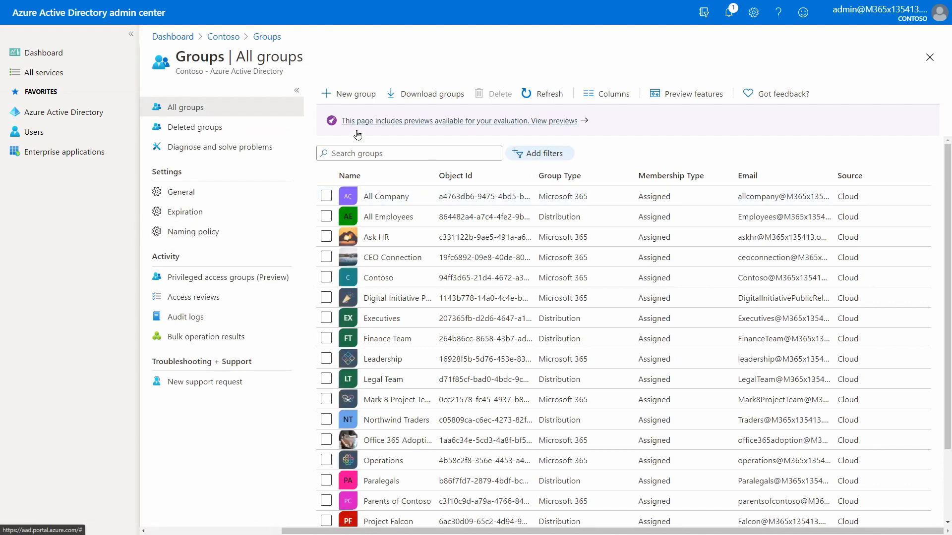
Step: Start a new Microsoft 365 group named US Retail and set its membership type to Dynamic User
click(357, 94)
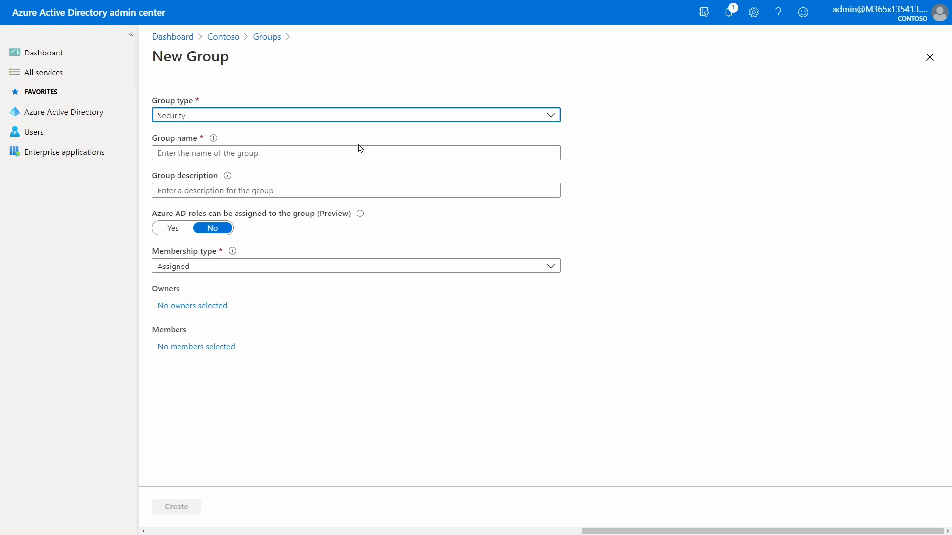
click(376, 122)
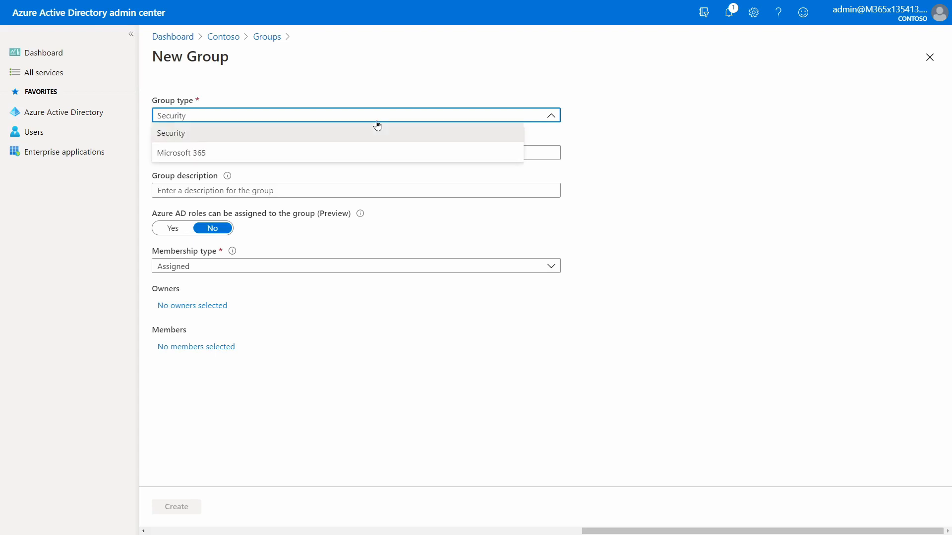
click(304, 150)
click(244, 151)
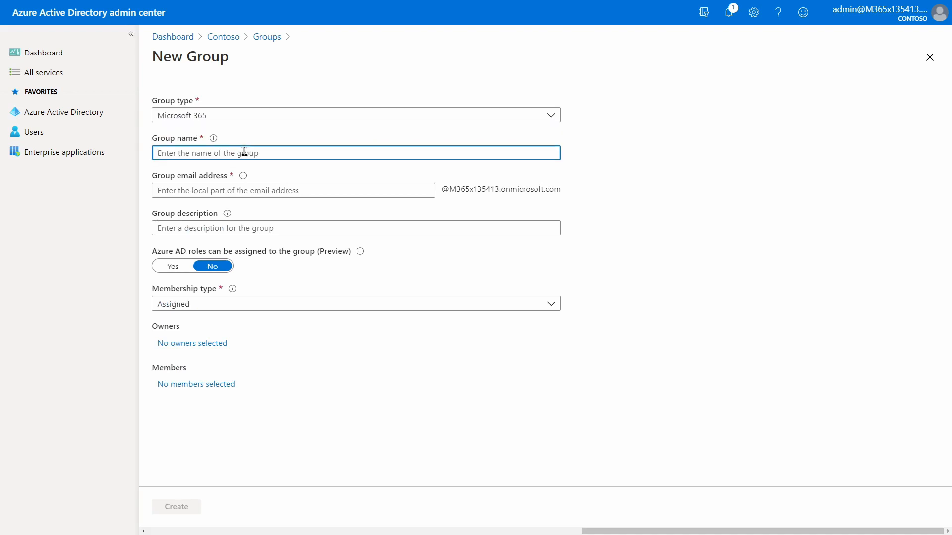
text(US)
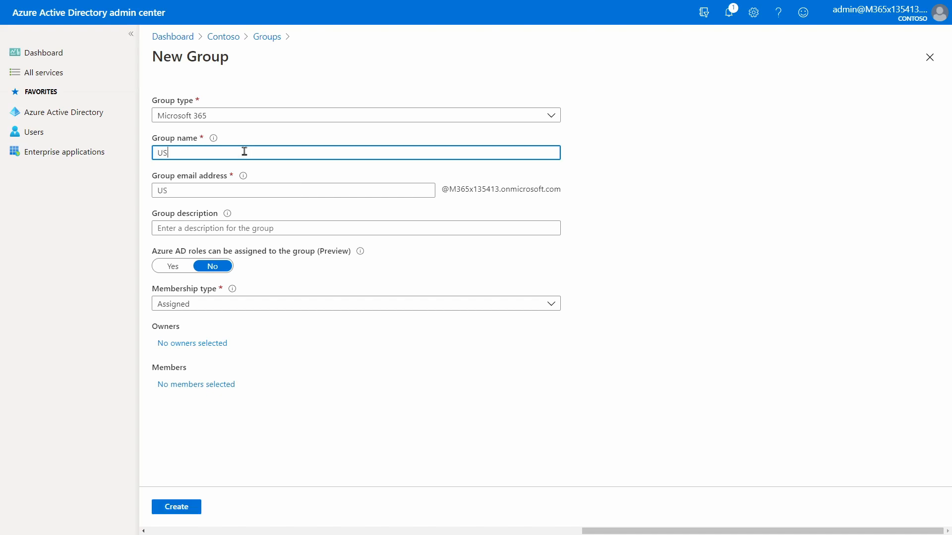
text( Retail)
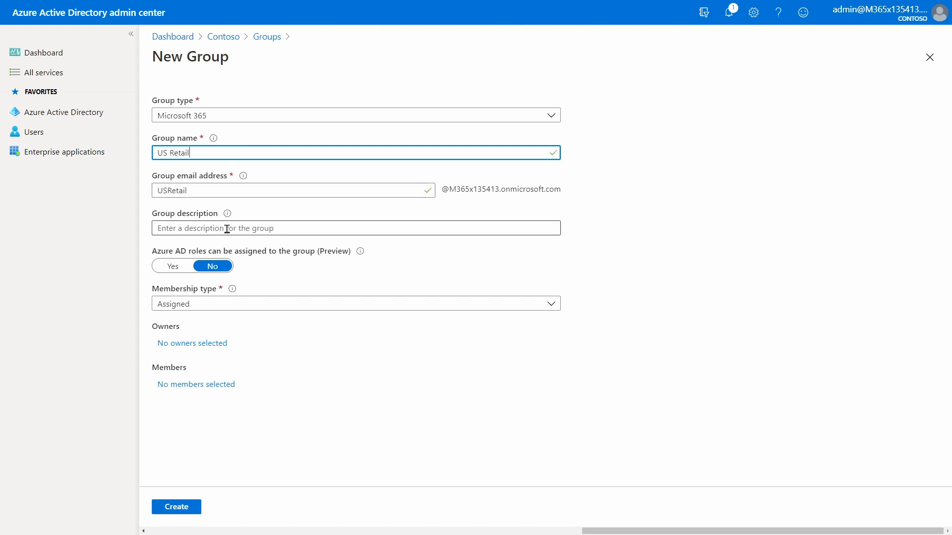
click(252, 305)
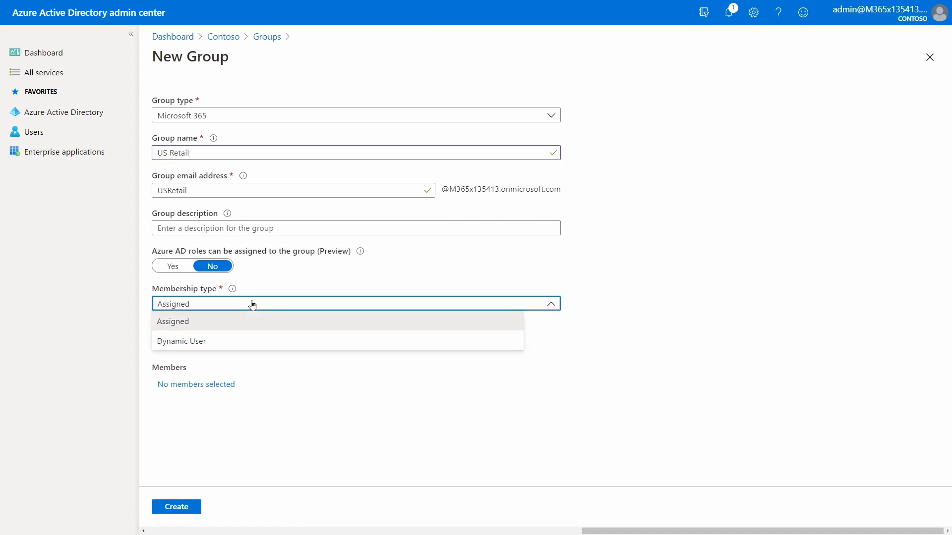
click(232, 342)
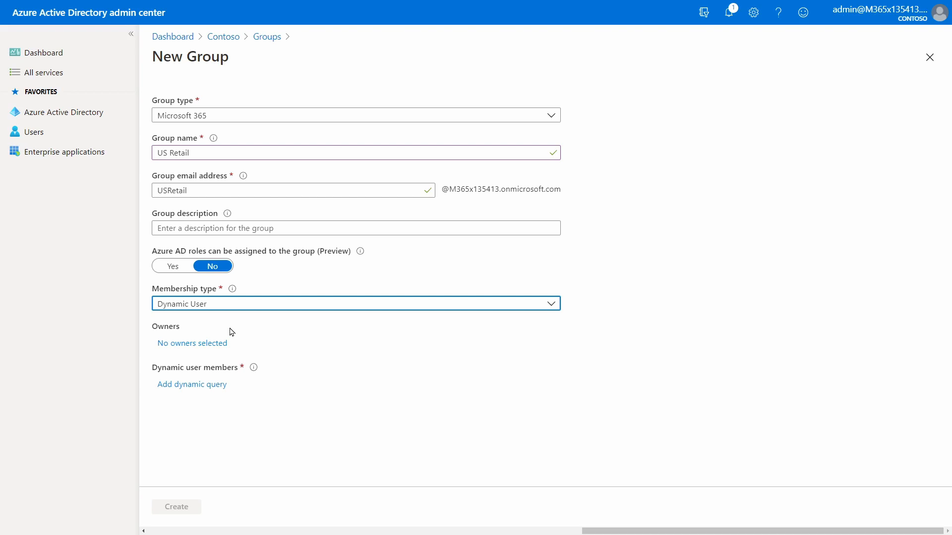
Step: Add a dynamic query to the new group with the rule country Equals United States
click(209, 385)
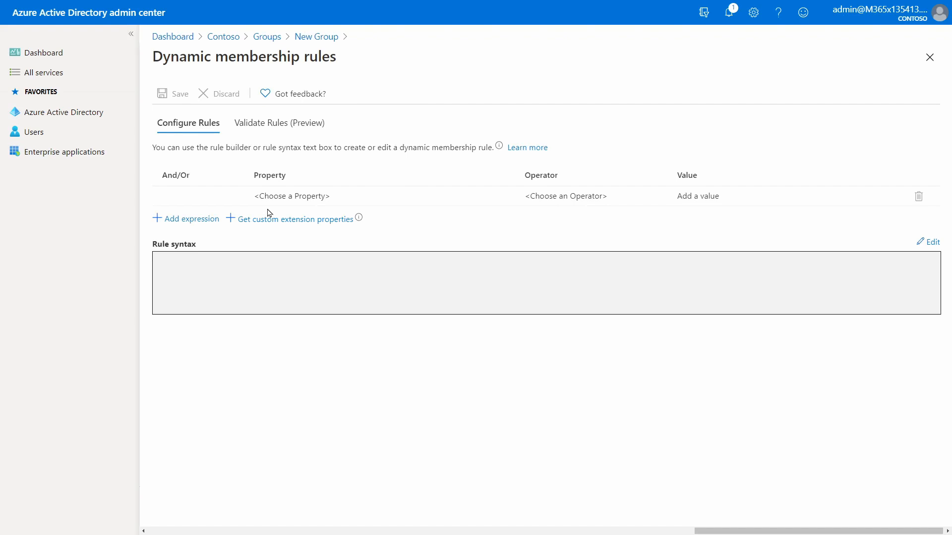
click(278, 197)
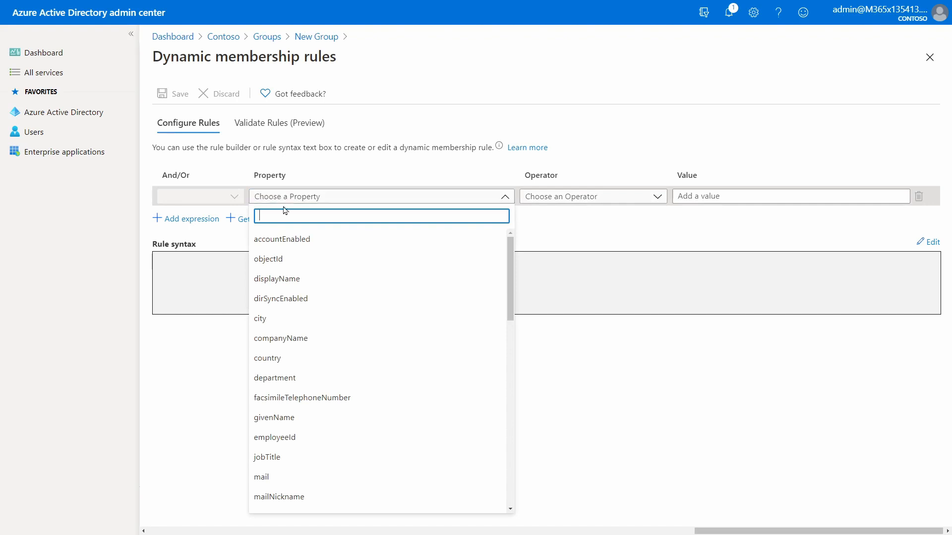
click(291, 357)
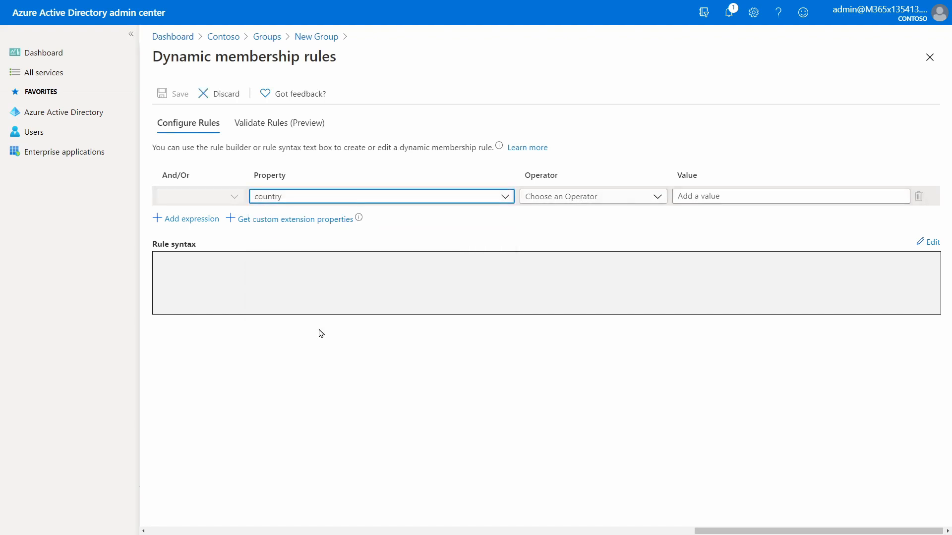
click(565, 203)
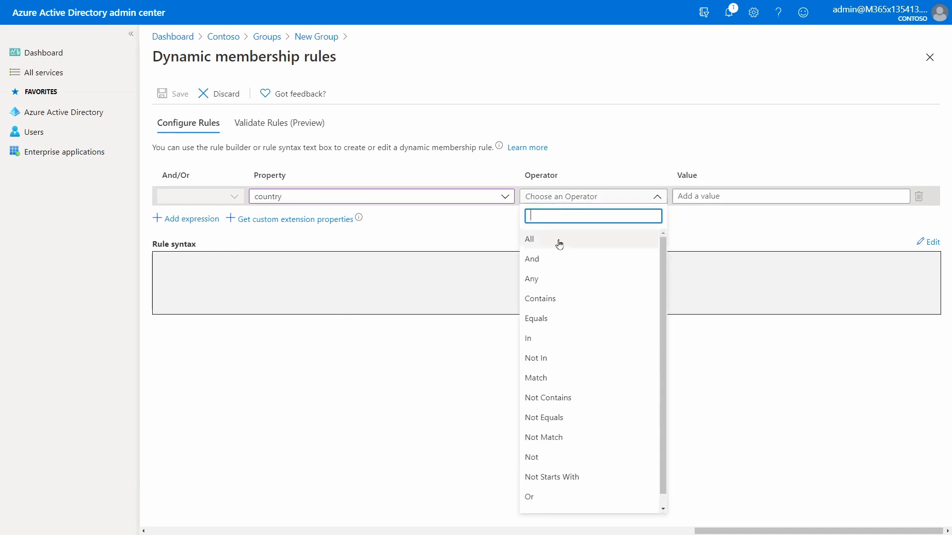
click(548, 320)
click(705, 193)
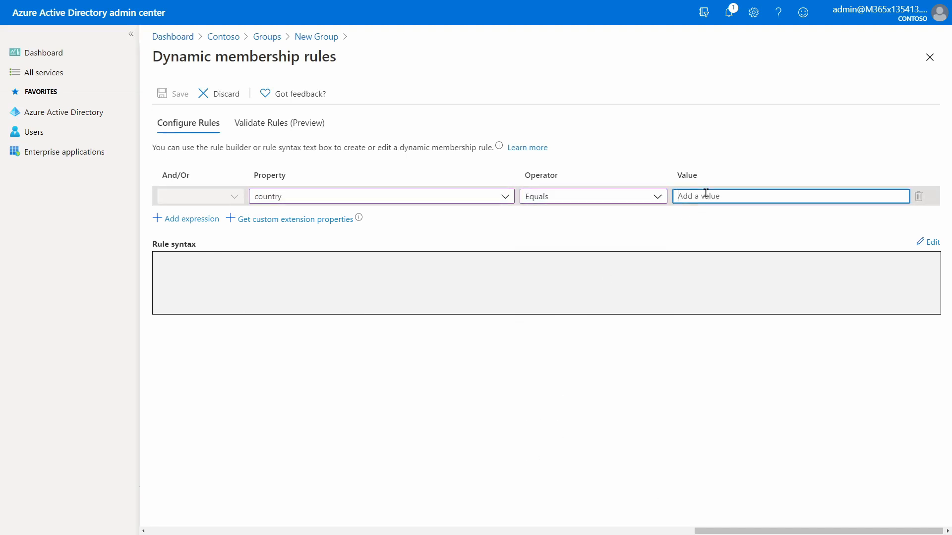
text(United States)
click(520, 240)
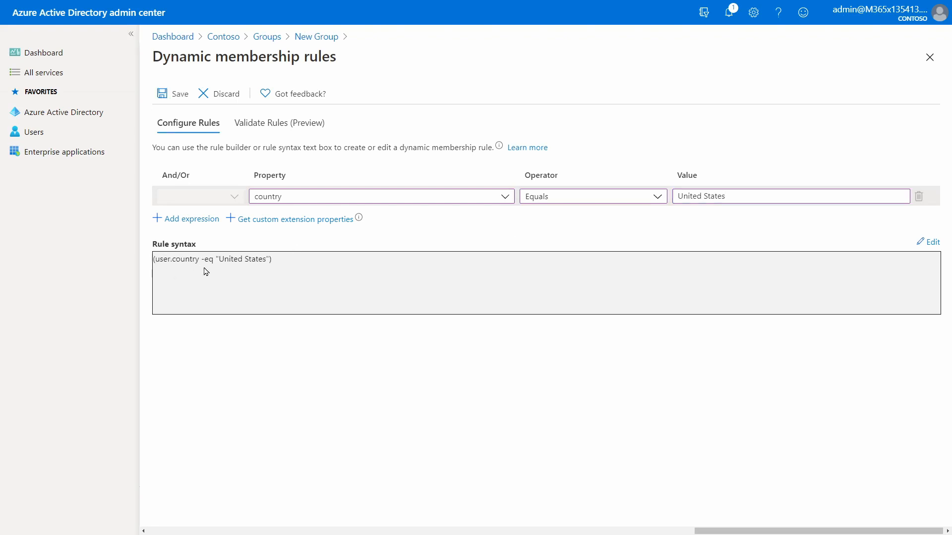
Step: Add a second expression to the membership rule, joined with And: department Equals Retail
click(179, 220)
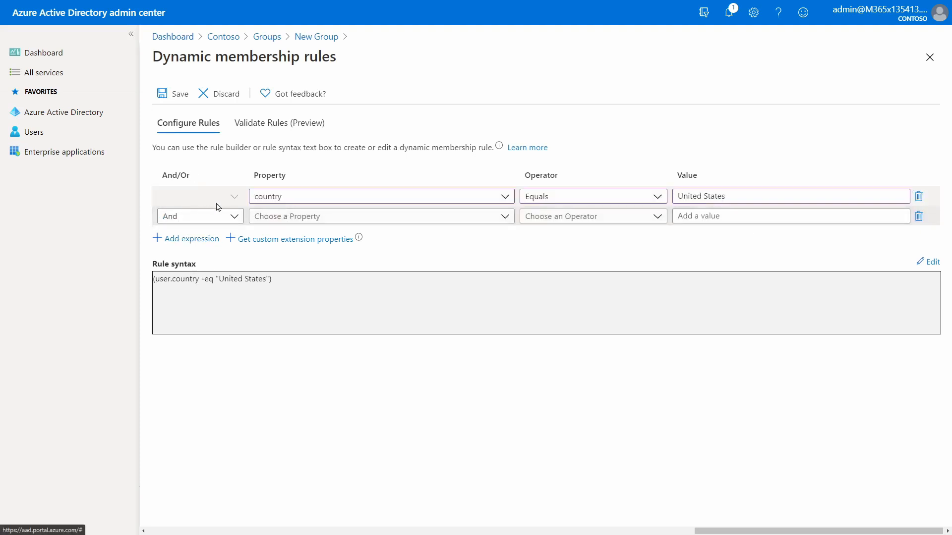
click(326, 221)
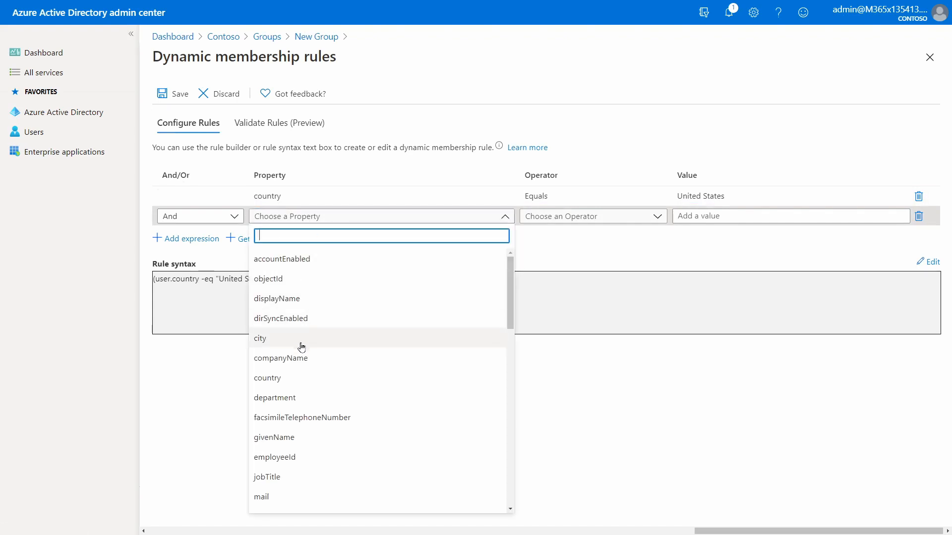
click(294, 397)
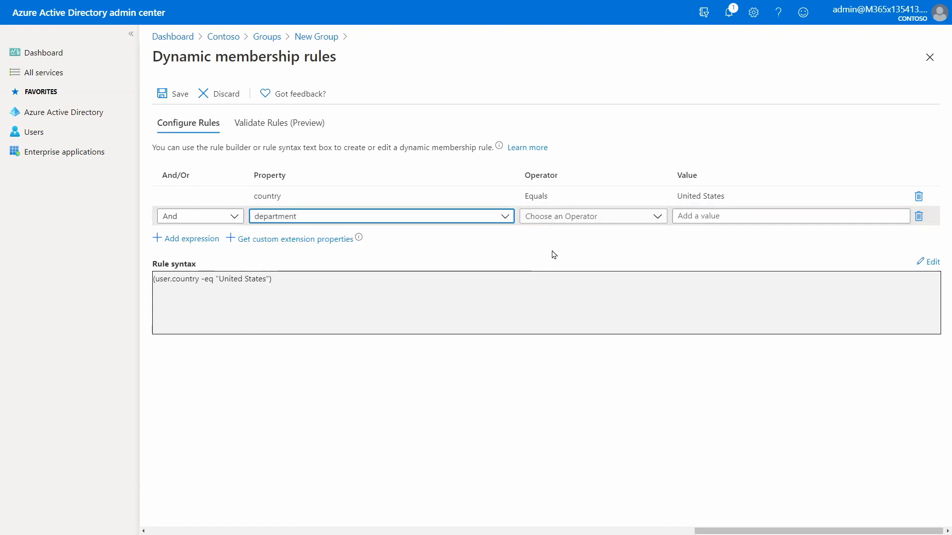
click(568, 218)
click(540, 337)
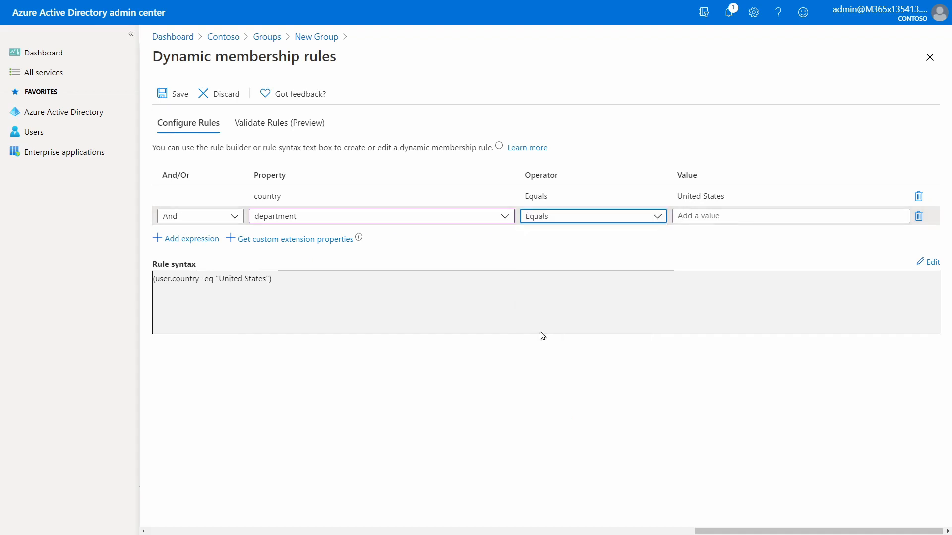
click(701, 220)
text(Retail)
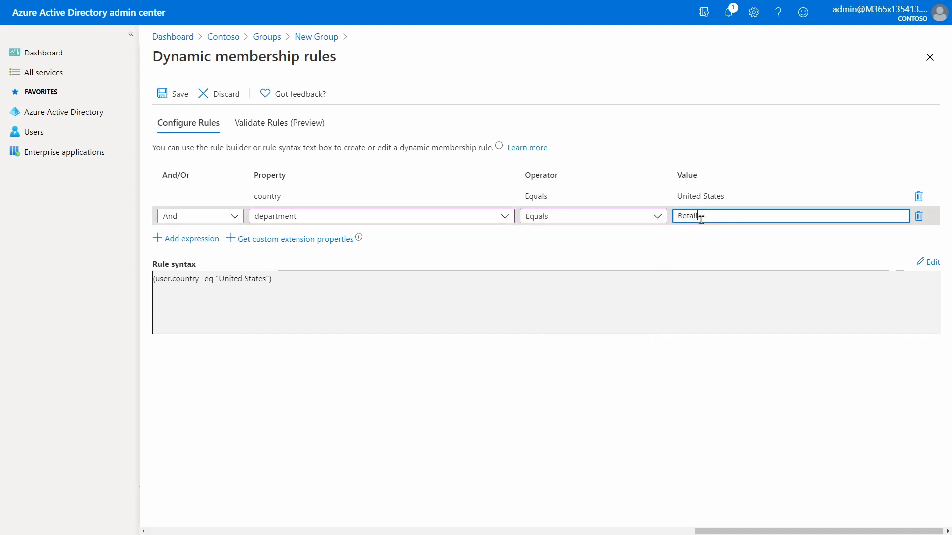
click(646, 264)
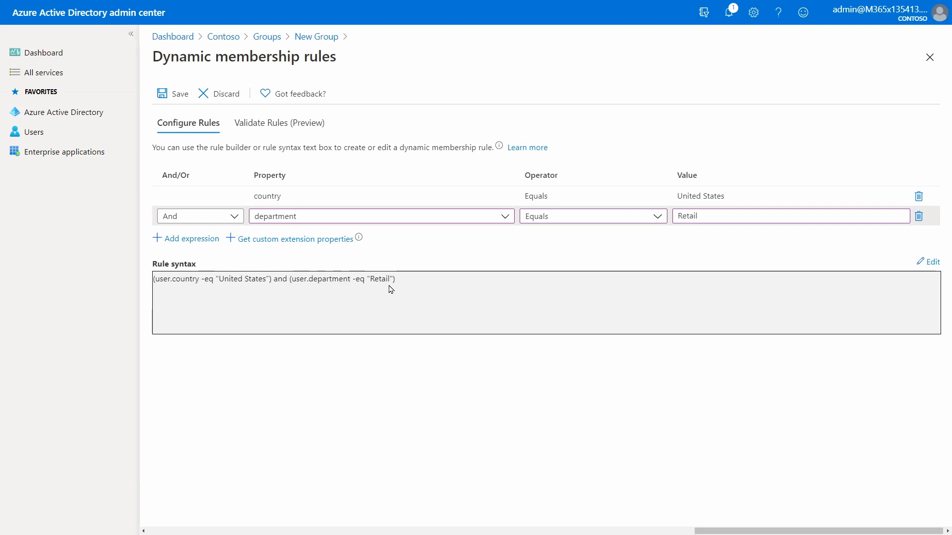
Step: Save the dynamic membership rules and create the US Retail group
click(163, 94)
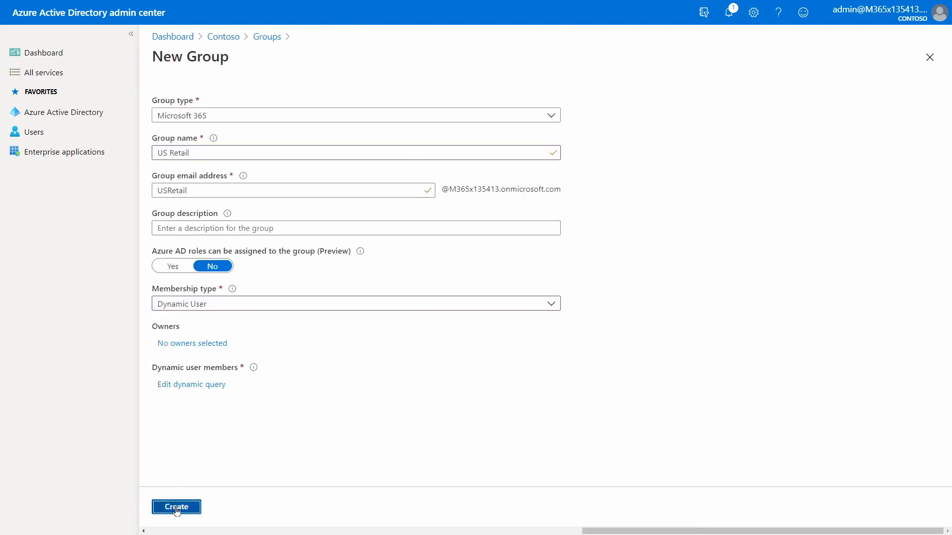
click(177, 507)
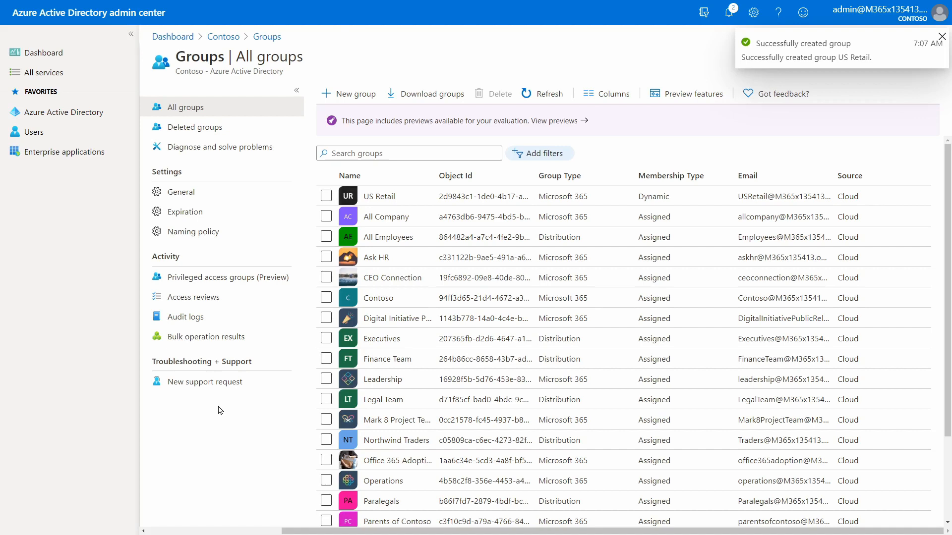
Step: Open the US Retail group and check its overview and members list
click(374, 194)
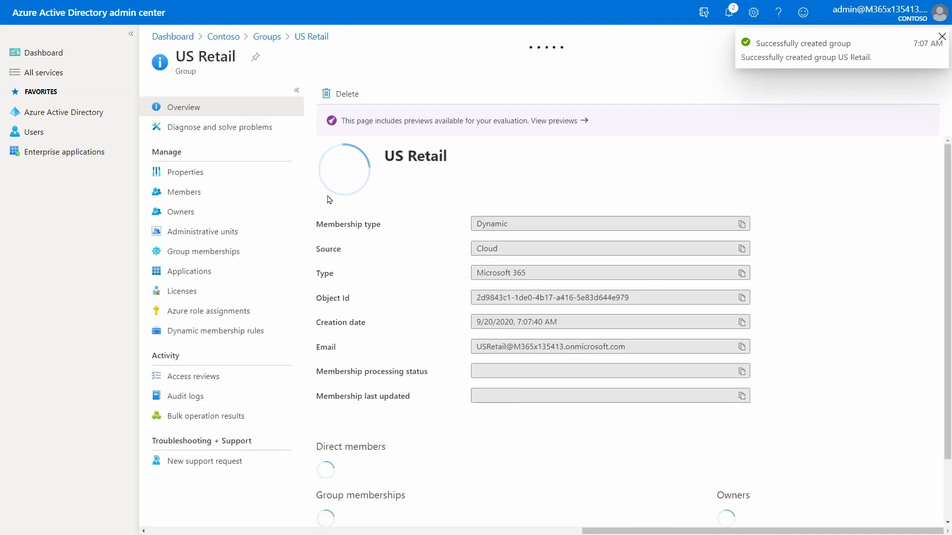
click(234, 195)
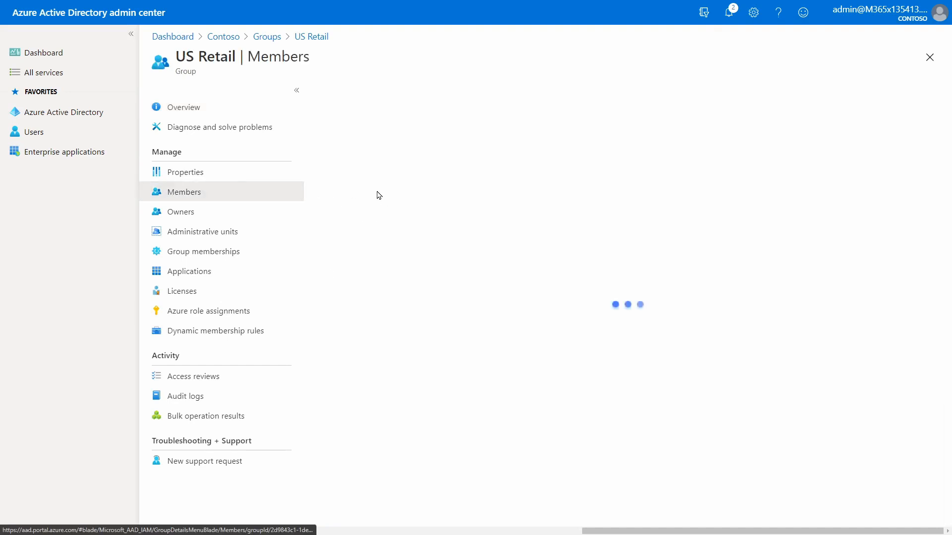
click(215, 106)
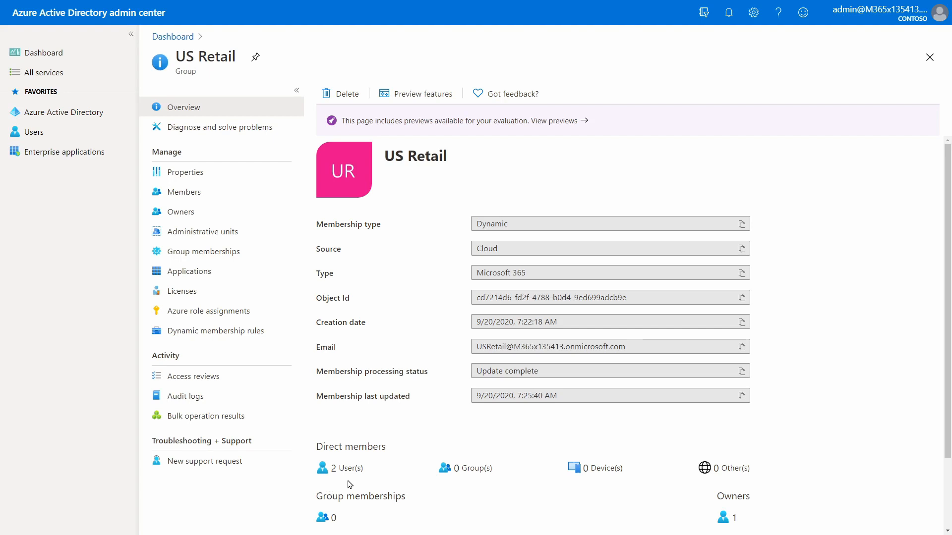
click(197, 194)
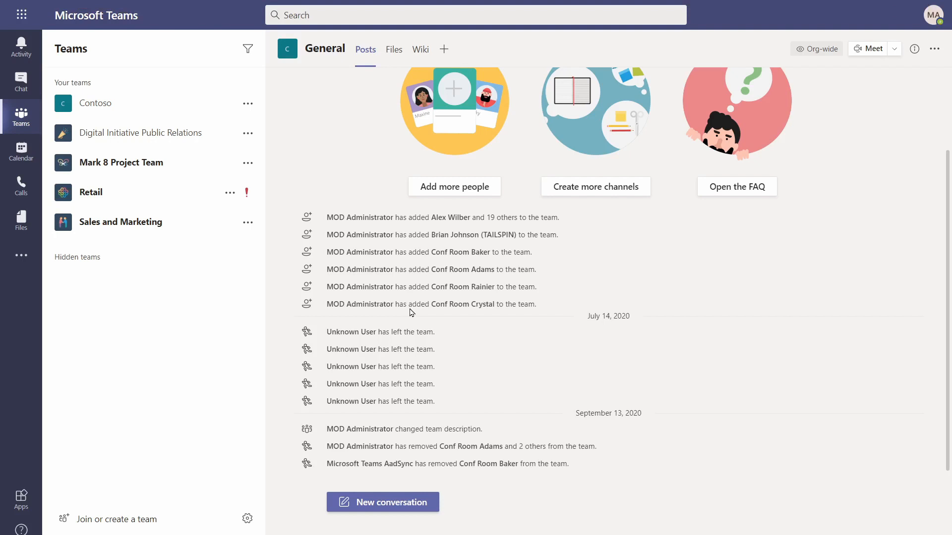
Step: Switch to Microsoft Teams and create a team from the existing Microsoft 365 group US Retail
click(120, 520)
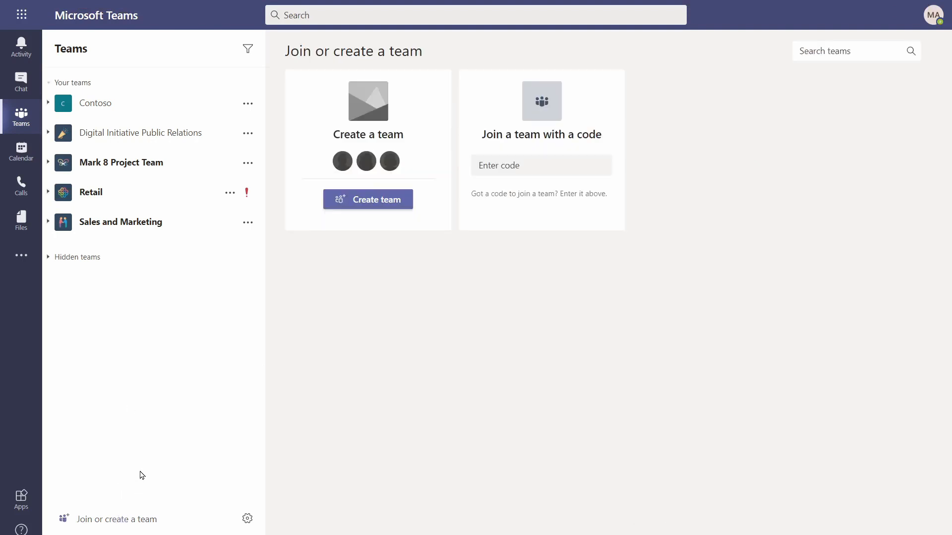
click(349, 204)
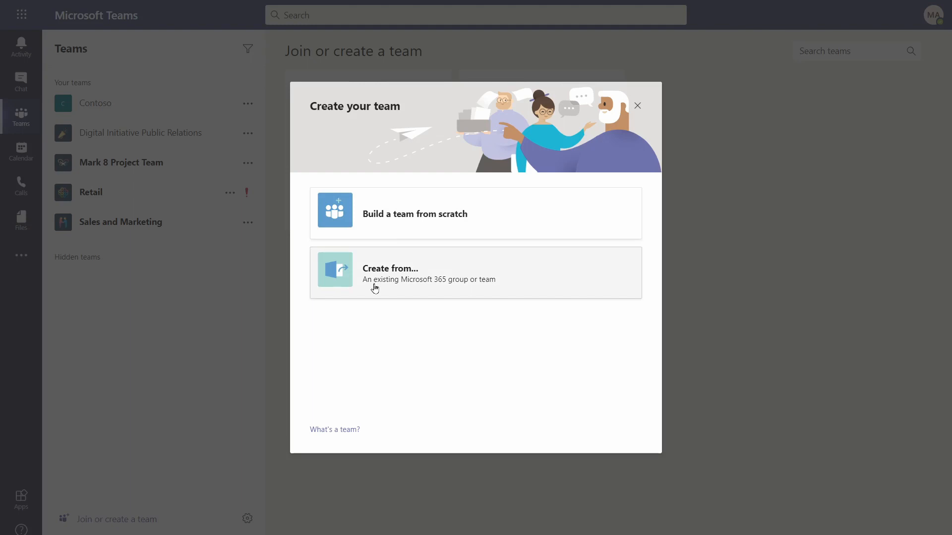
click(375, 288)
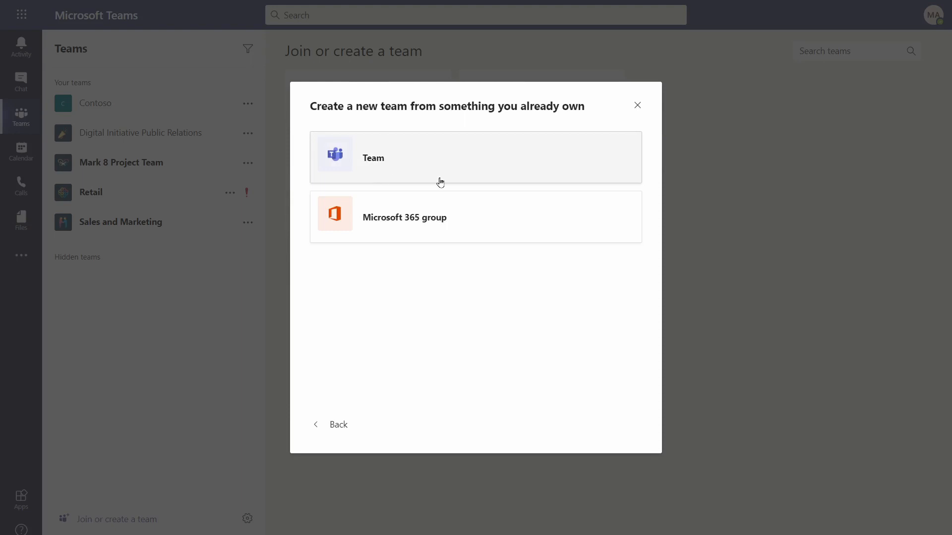
click(425, 230)
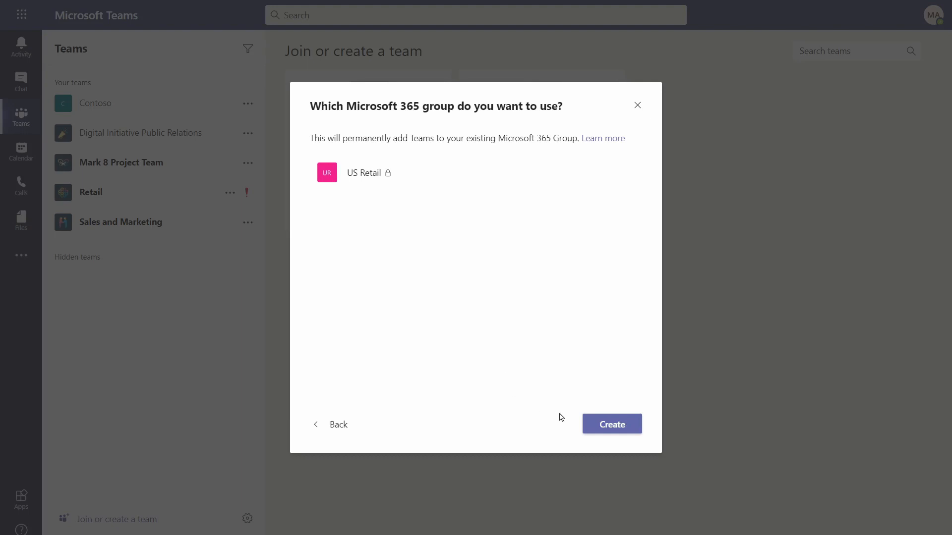
click(591, 428)
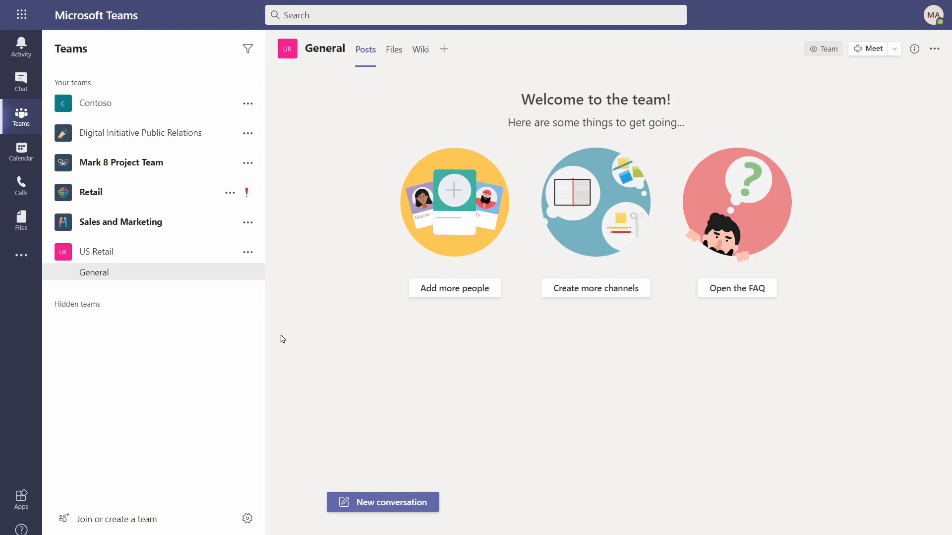
Step: Compare the options offered for the US Retail team with those for the Sales and Marketing team
click(248, 257)
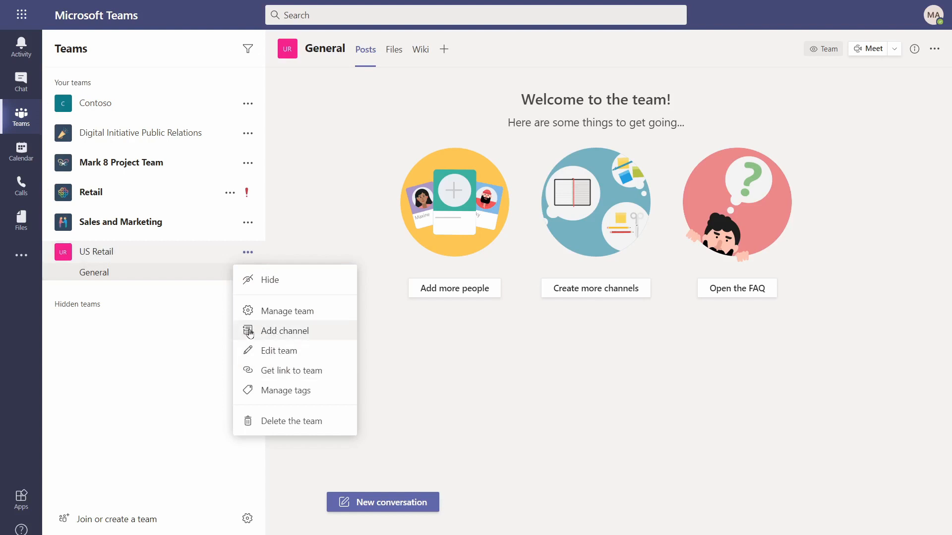
click(248, 223)
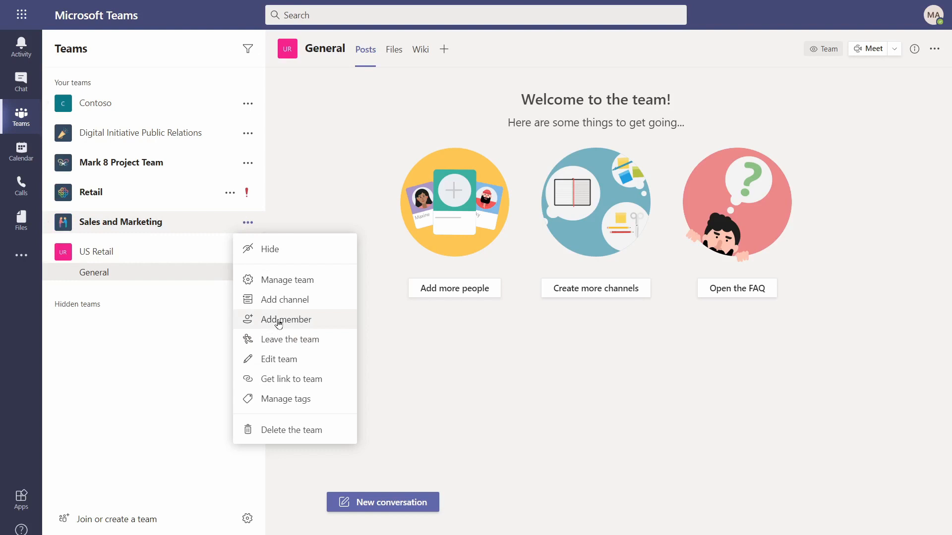
click(179, 333)
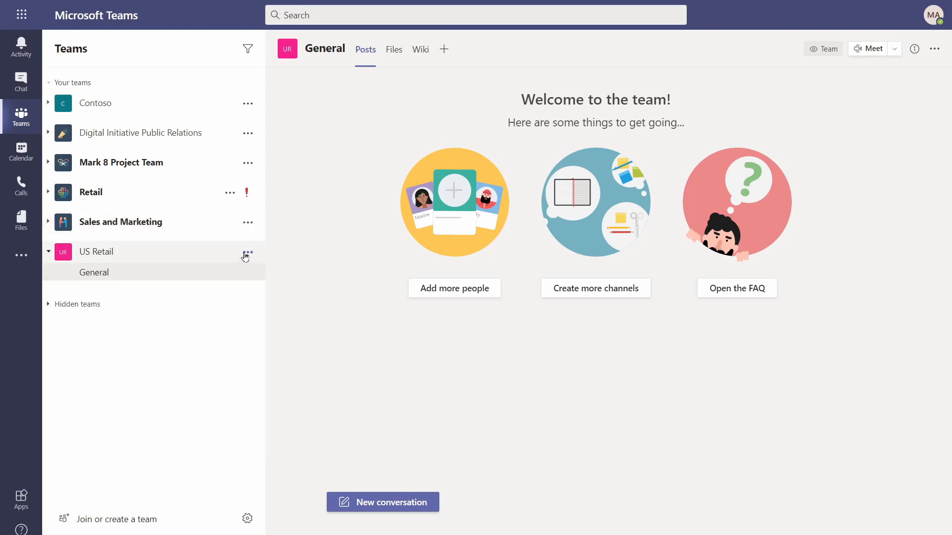
Step: Open team management for US Retail and expand its members and guests list
click(248, 253)
click(240, 312)
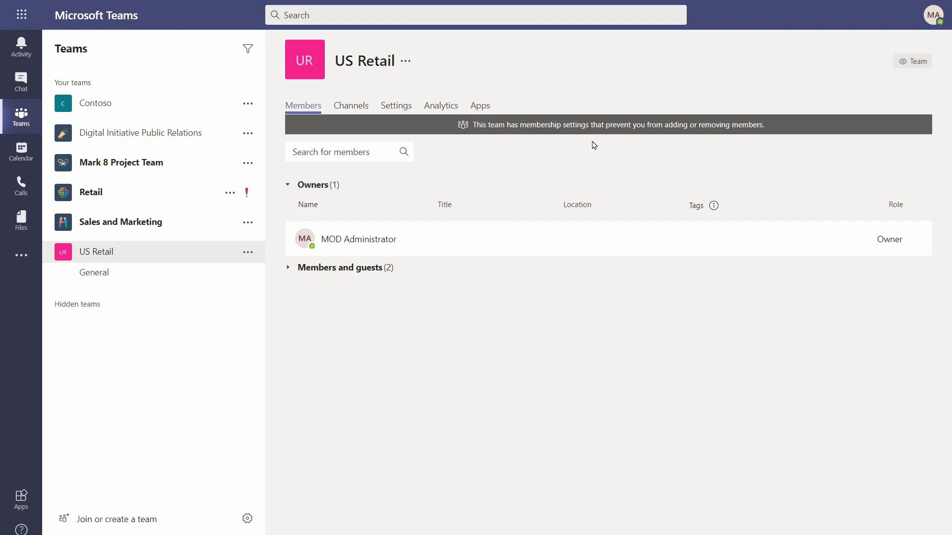
click(287, 268)
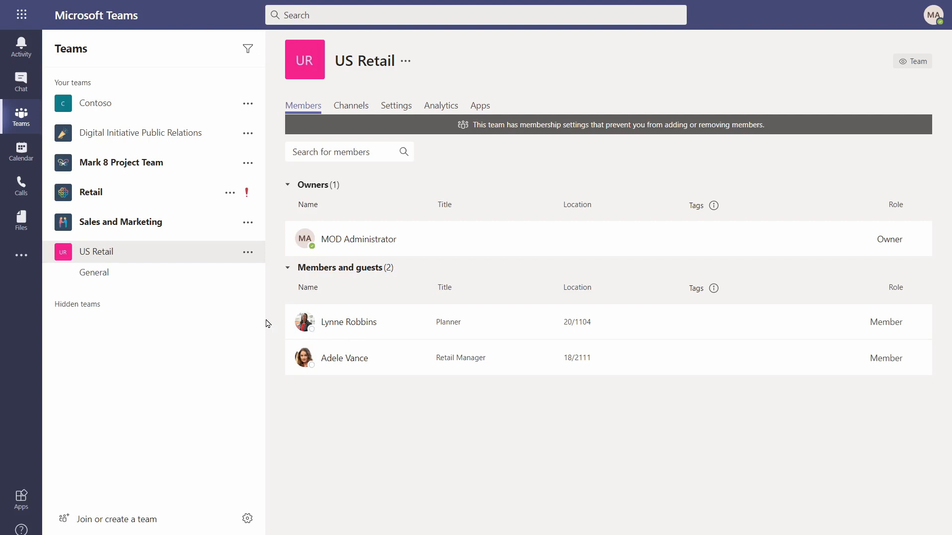
Step: Create a private team from scratch named US Operations
click(144, 276)
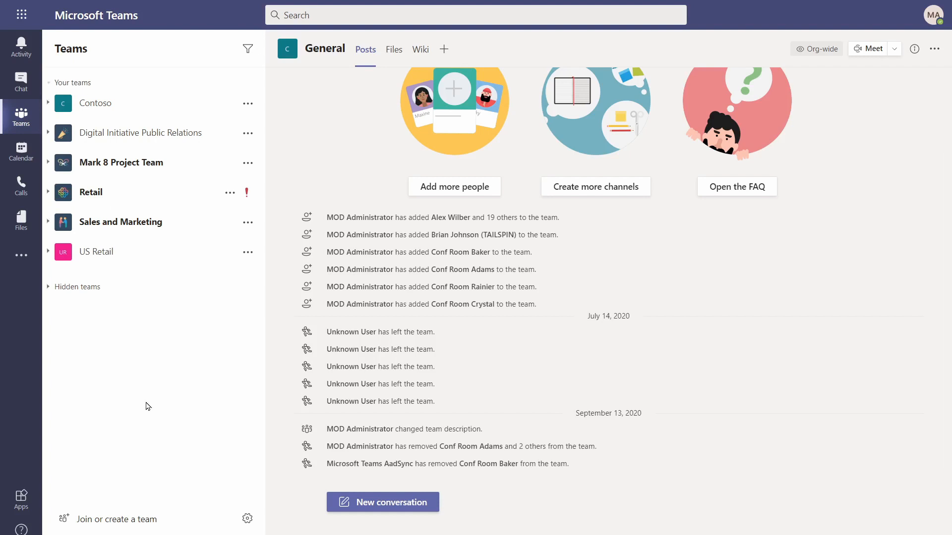
click(119, 518)
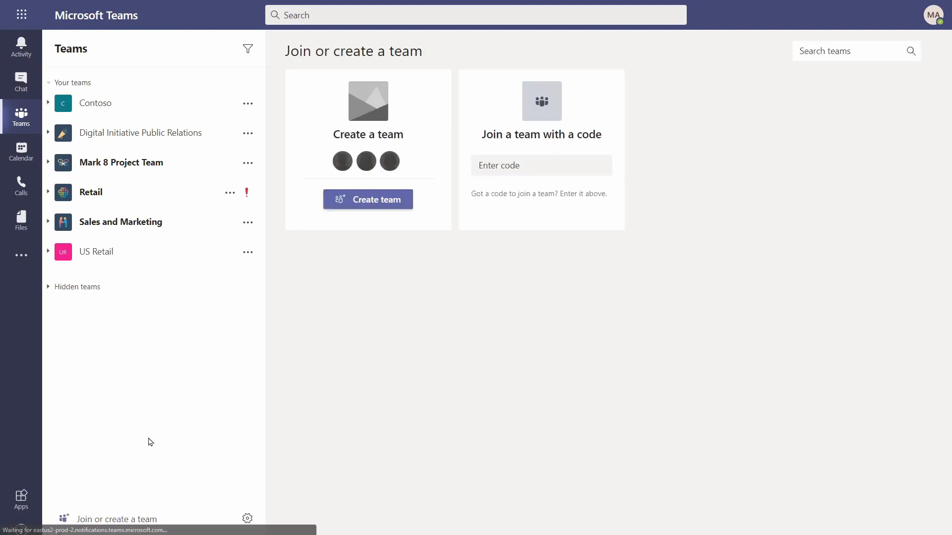
click(357, 204)
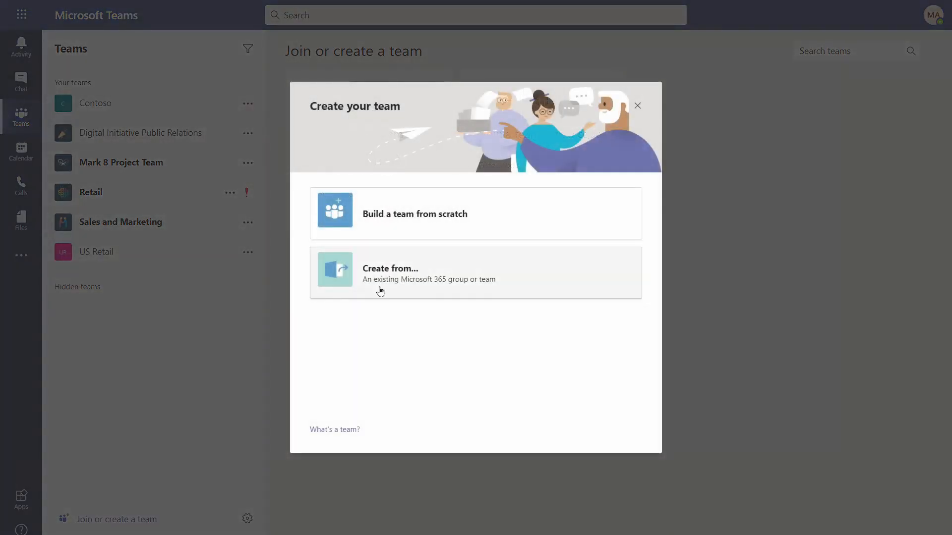
click(391, 228)
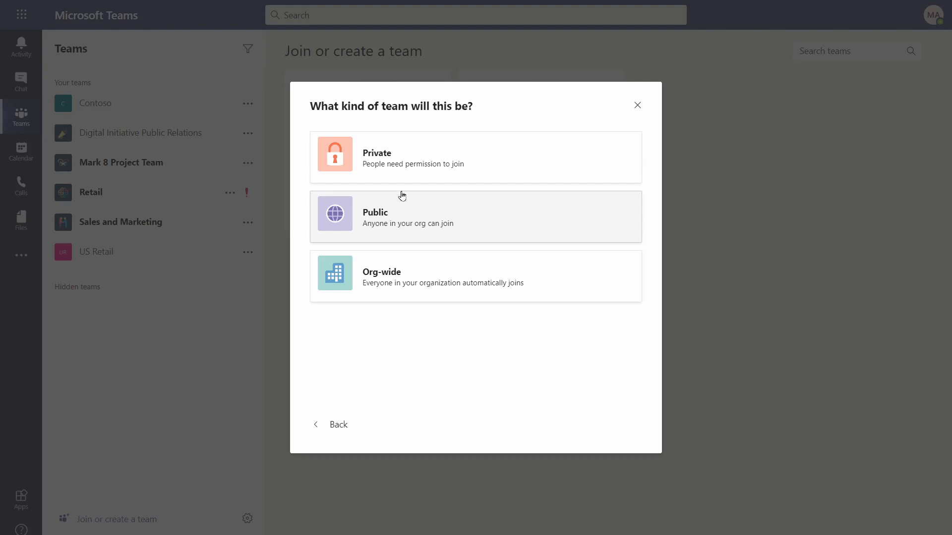
click(415, 165)
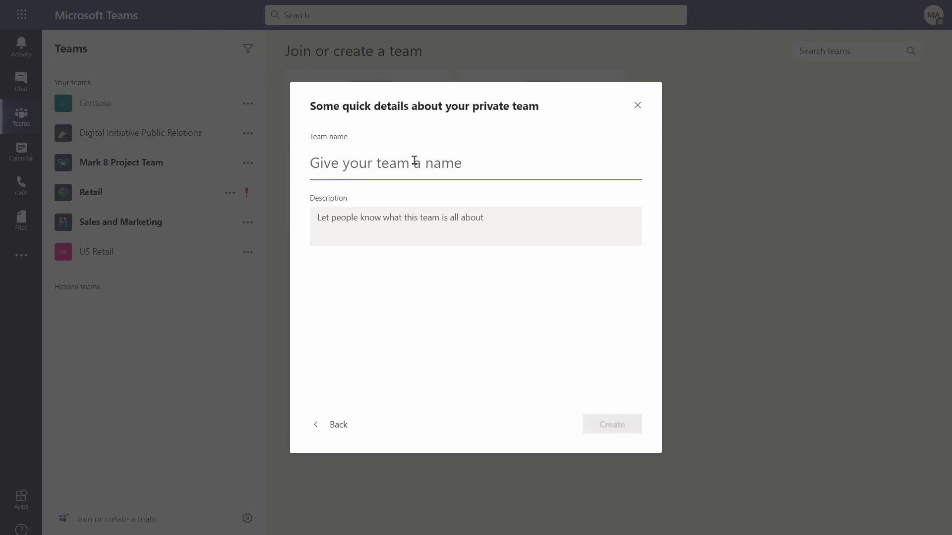
text(US Op)
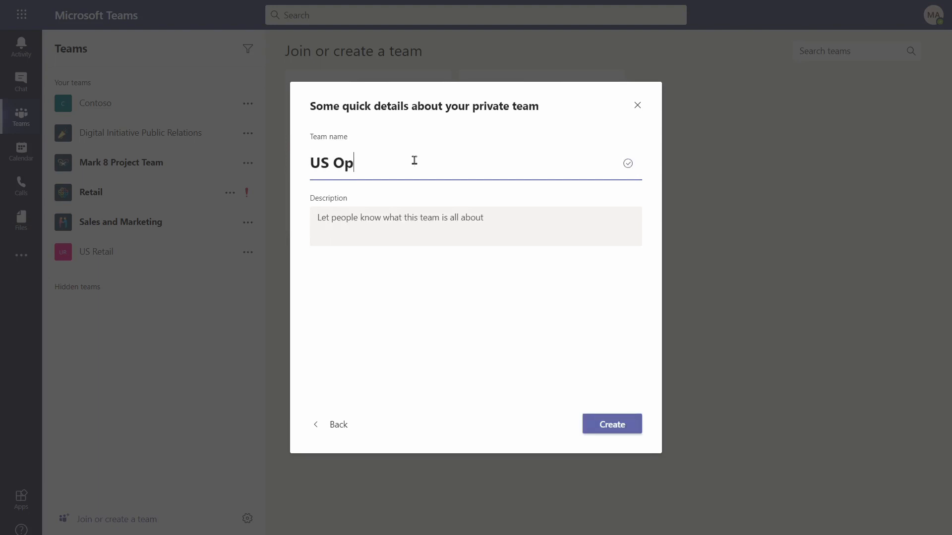
text(erations)
click(603, 422)
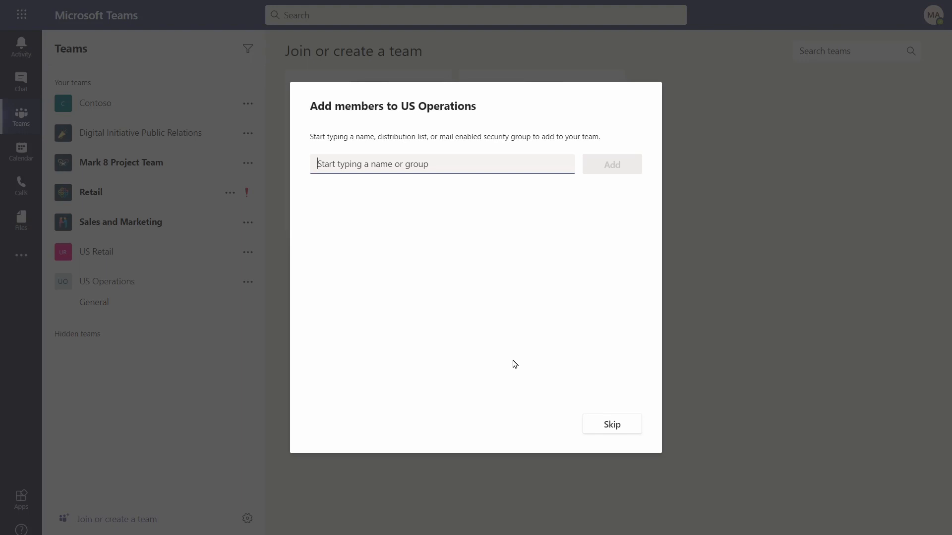
Step: Add the Marketing Manager user to US Operations with the Member role and look over the options offered for the team
text(megha)
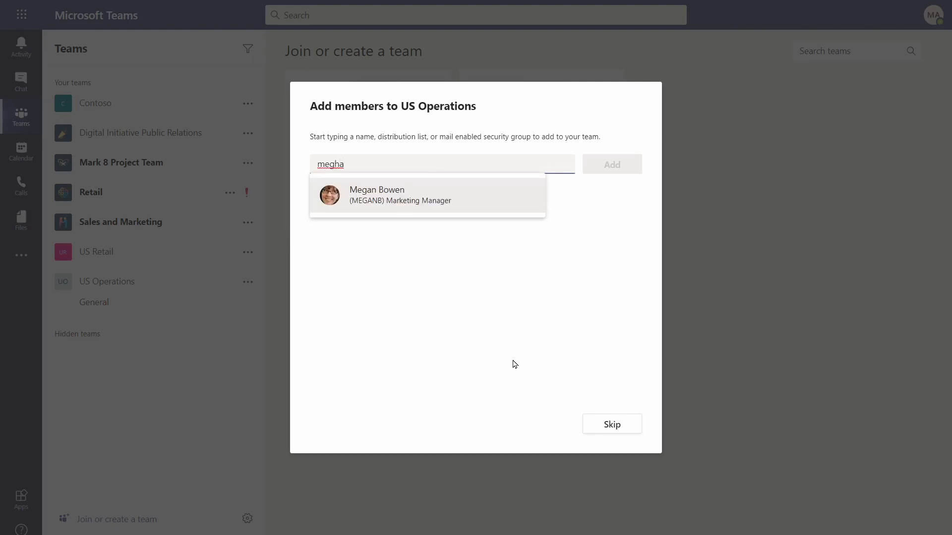
click(423, 206)
click(634, 173)
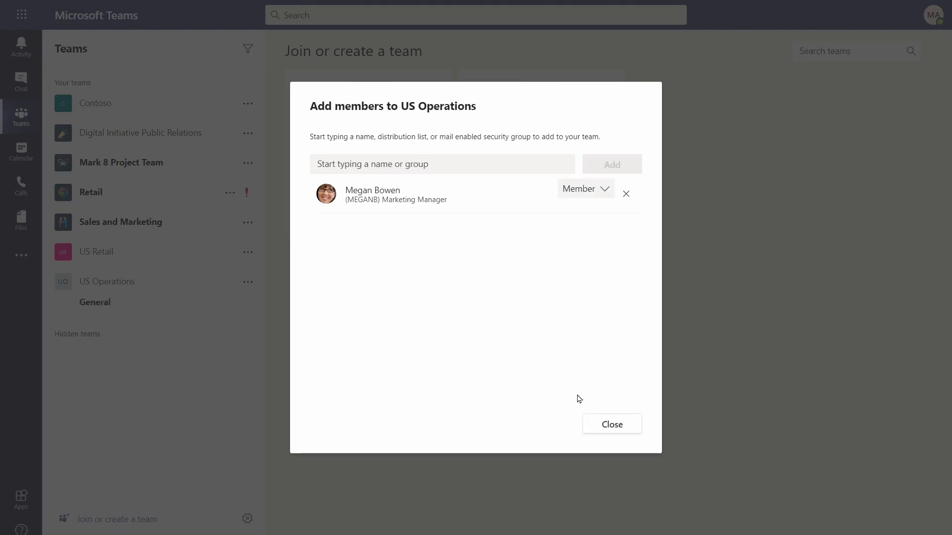
click(607, 425)
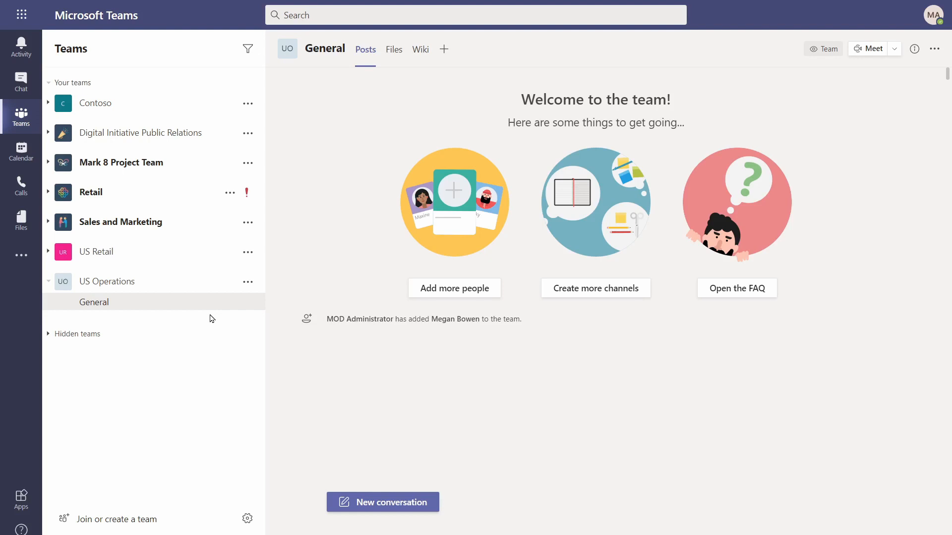
click(248, 283)
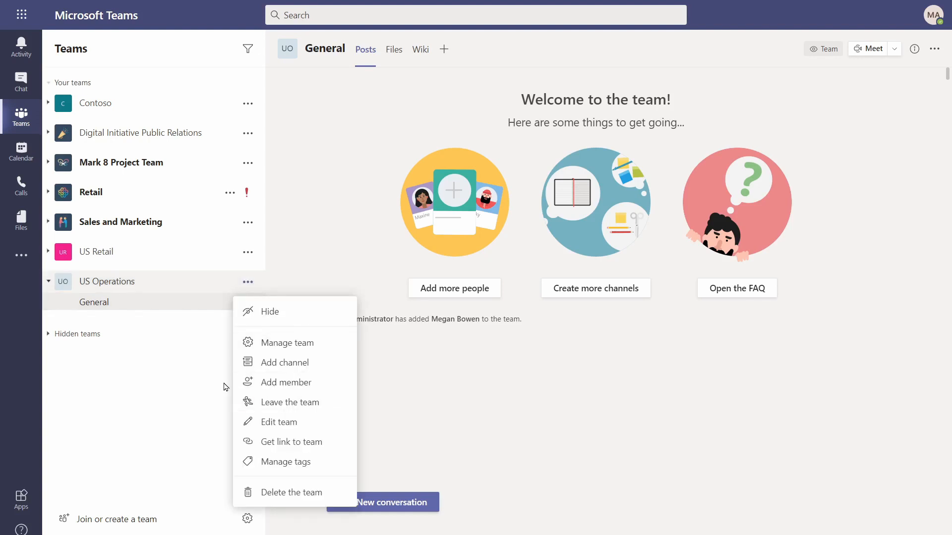
click(190, 386)
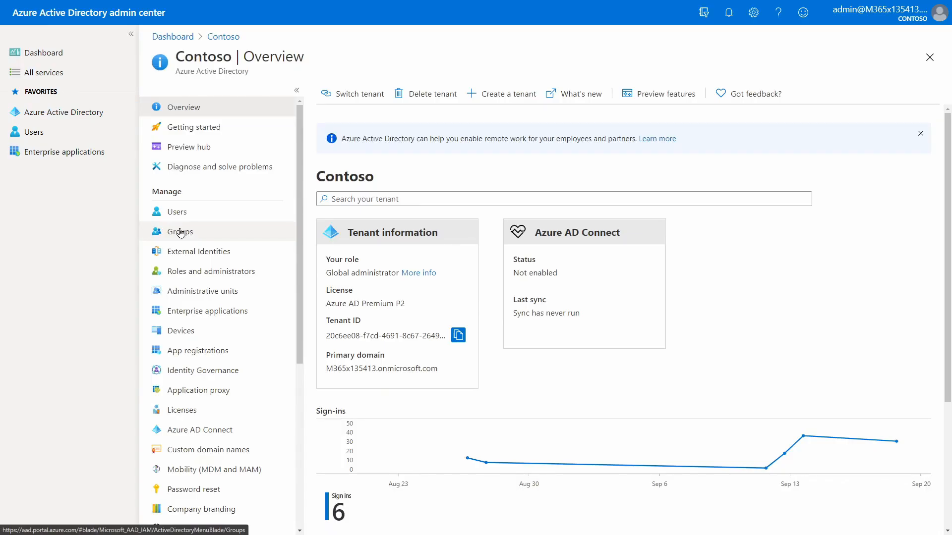
Step: Switch to the Azure Active Directory admin center, search all groups for US Operations and open that group
click(180, 232)
click(346, 150)
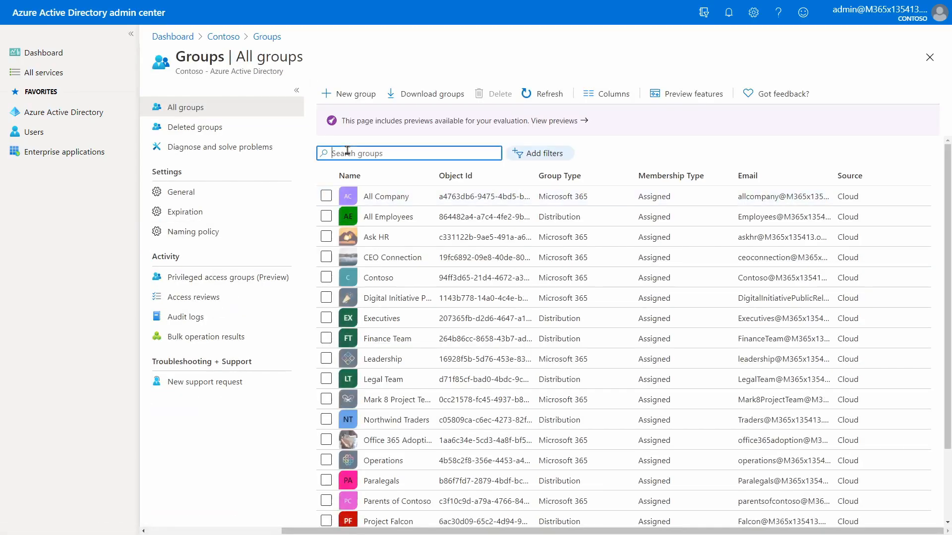
text(US operations)
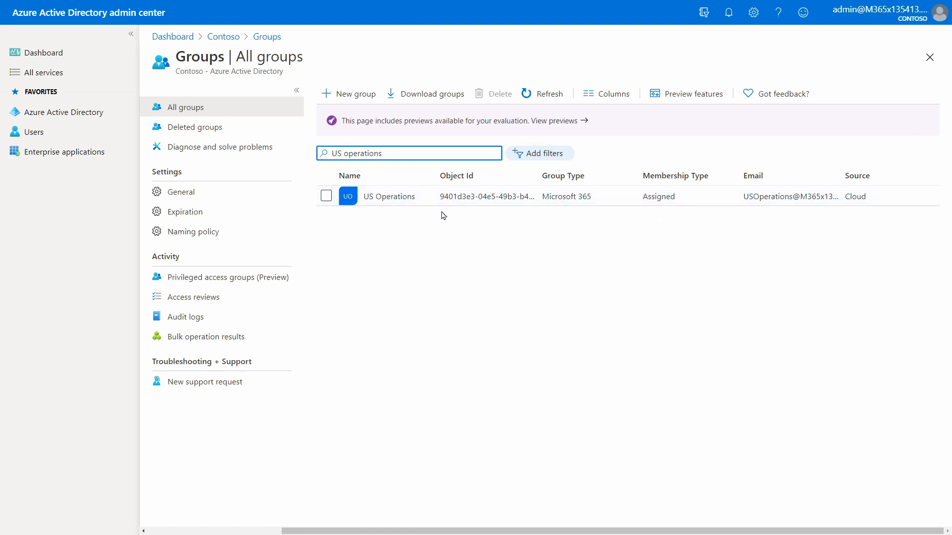
click(395, 201)
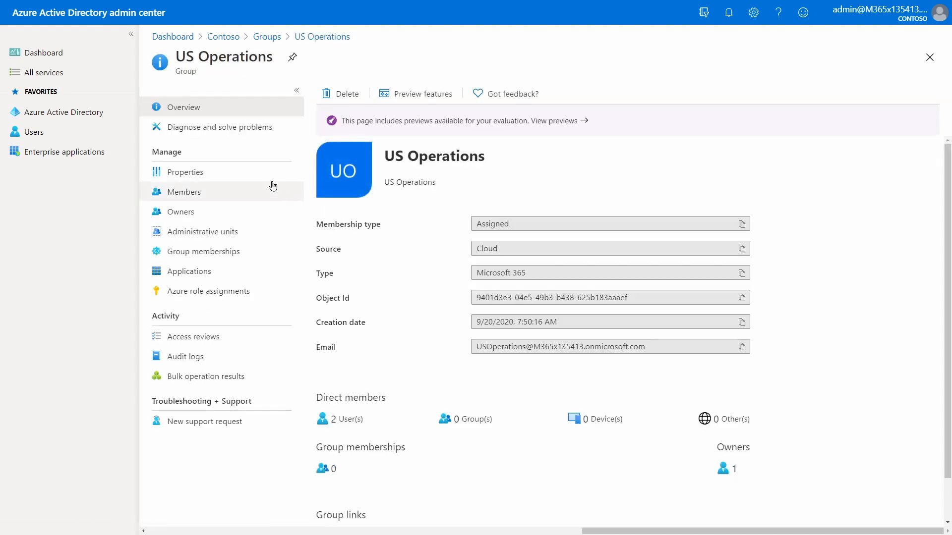
Step: In the US Operations group's properties, set the membership type to Dynamic User
click(214, 177)
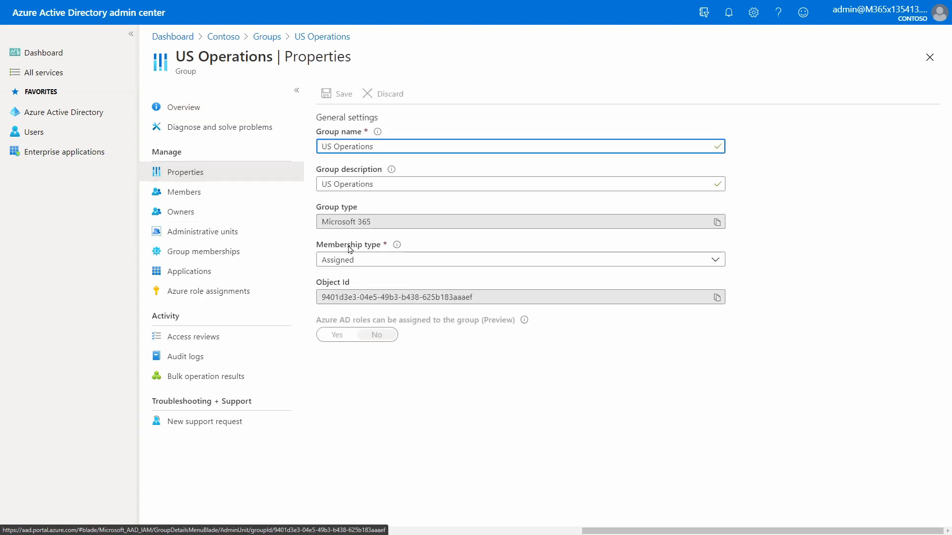
click(424, 263)
click(379, 299)
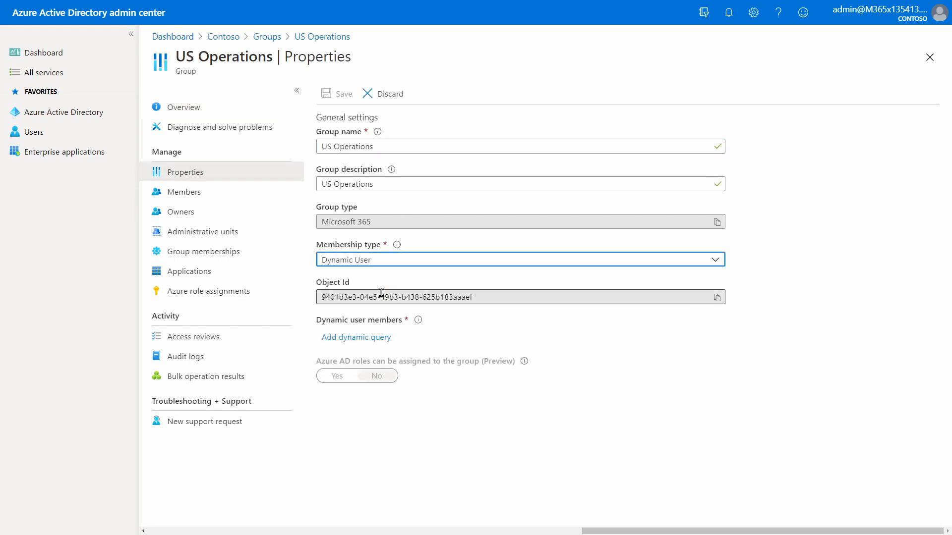
Step: Add a dynamic membership rule with country Equals United States And department Equals Operations, and save the group's membership change
click(357, 338)
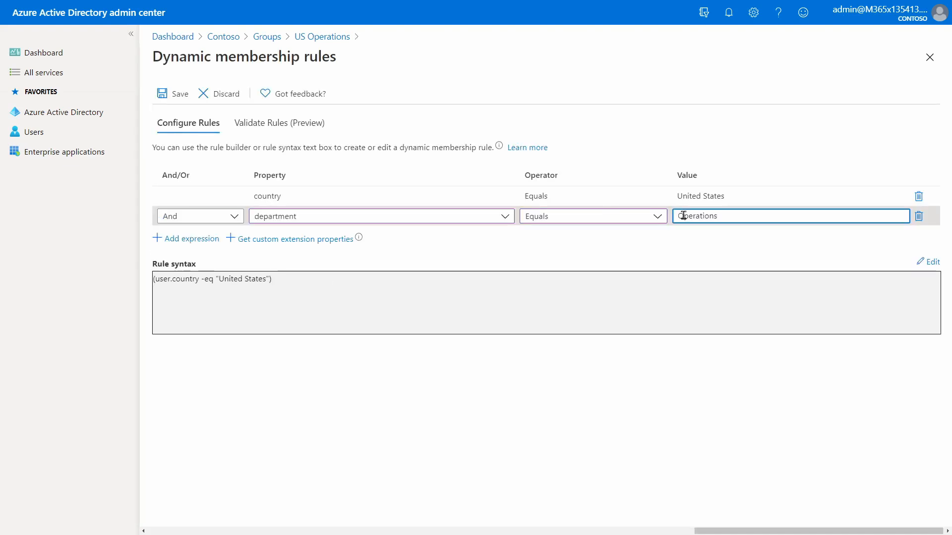
click(599, 257)
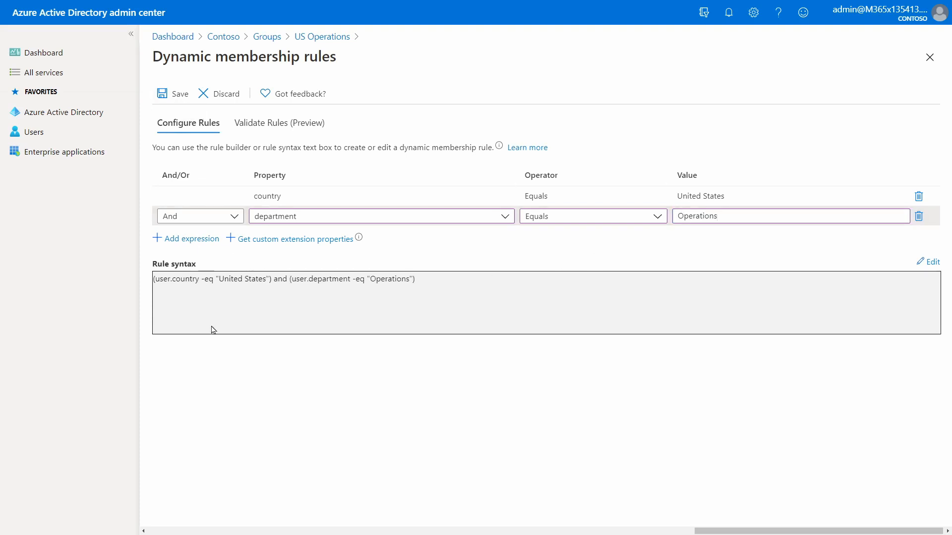
click(179, 95)
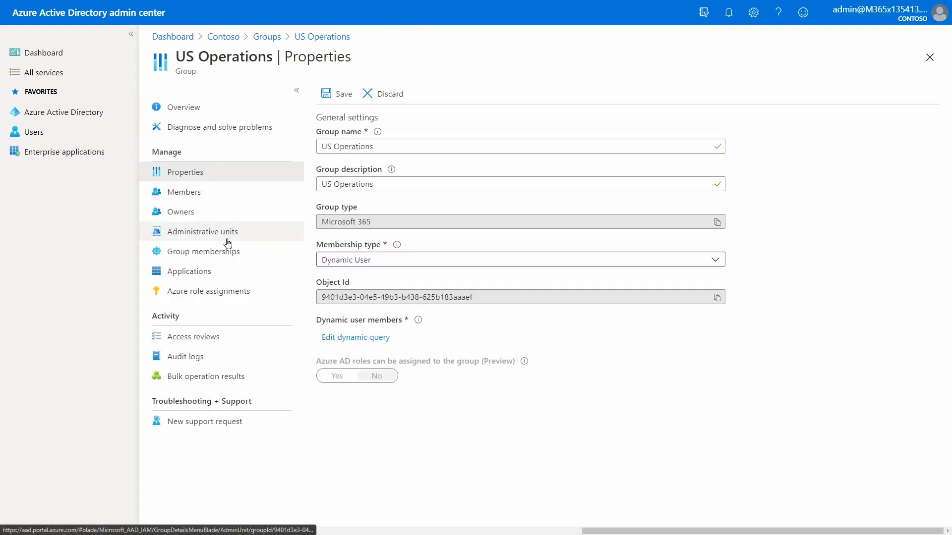
click(335, 100)
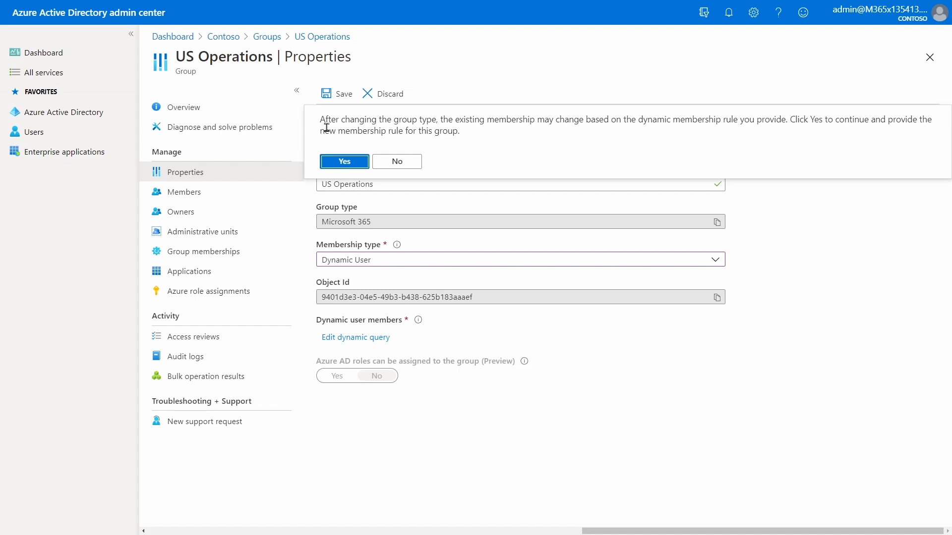
click(343, 161)
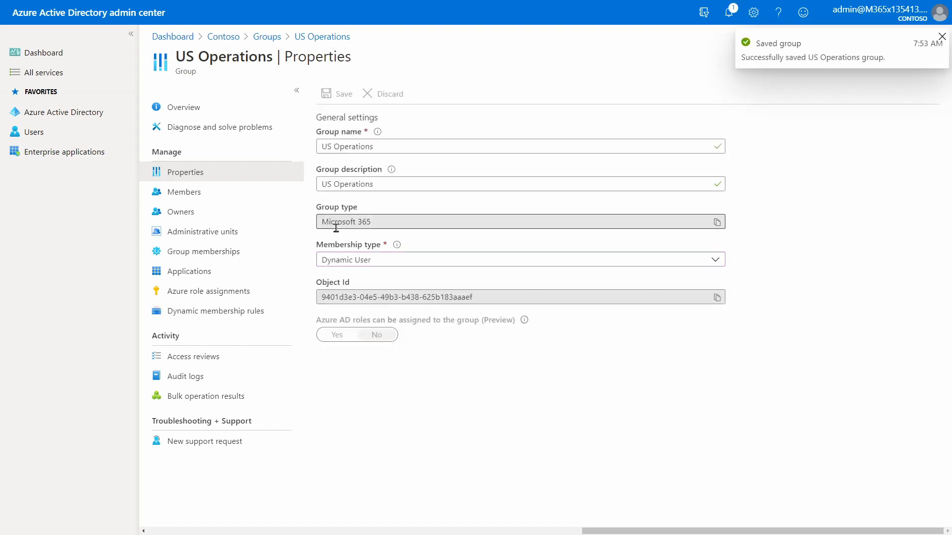
Step: Check the US Operations group's overview and its list of direct members
click(219, 107)
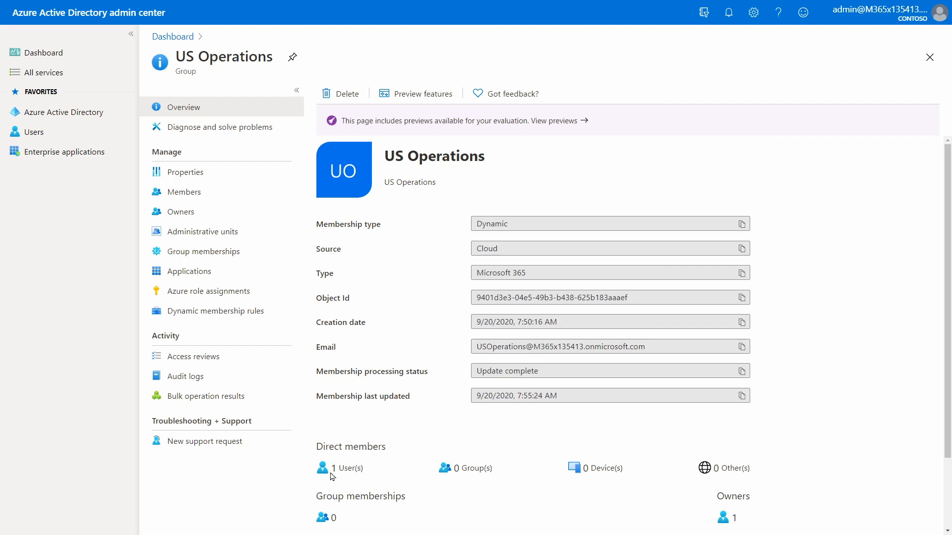
click(187, 201)
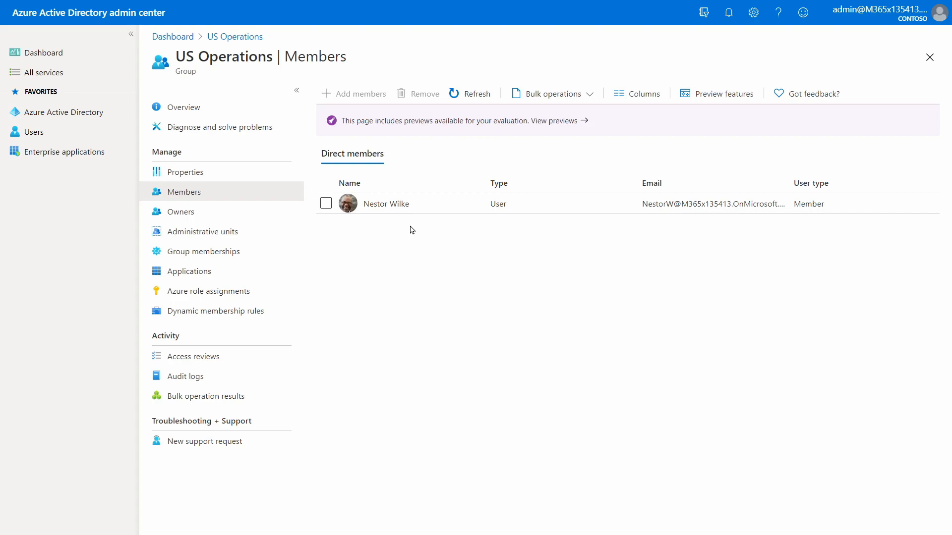
Step: Switch to Microsoft Teams, open team management for US Operations and expand its members and guests list
key(alt+Tab)
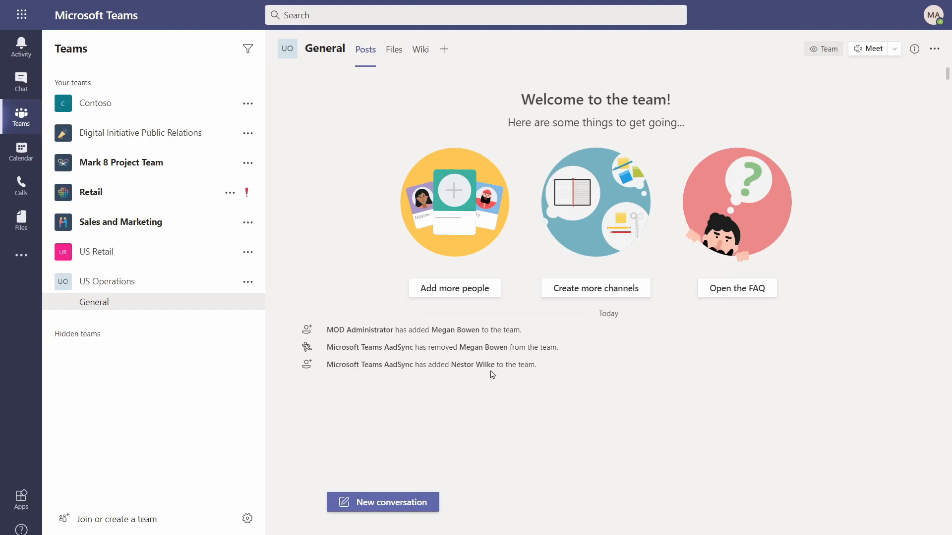
click(247, 283)
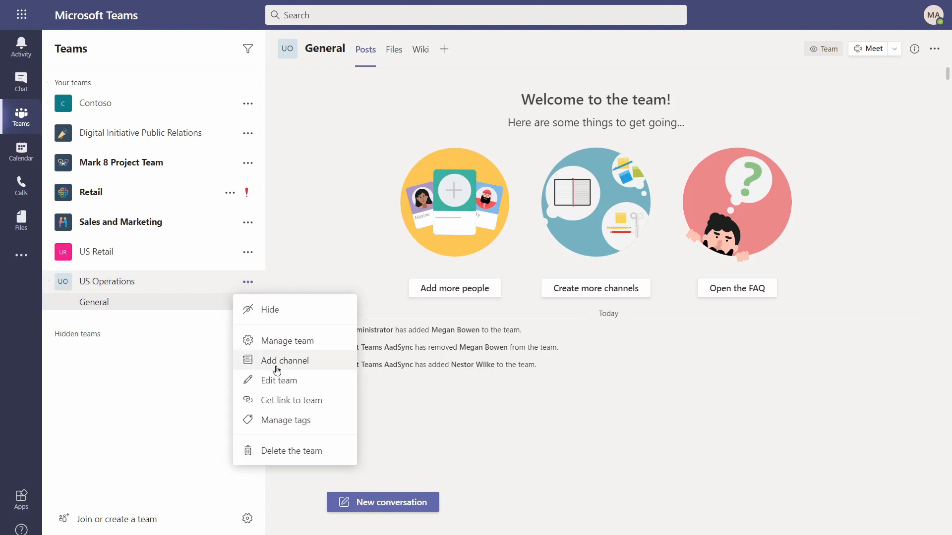
click(263, 341)
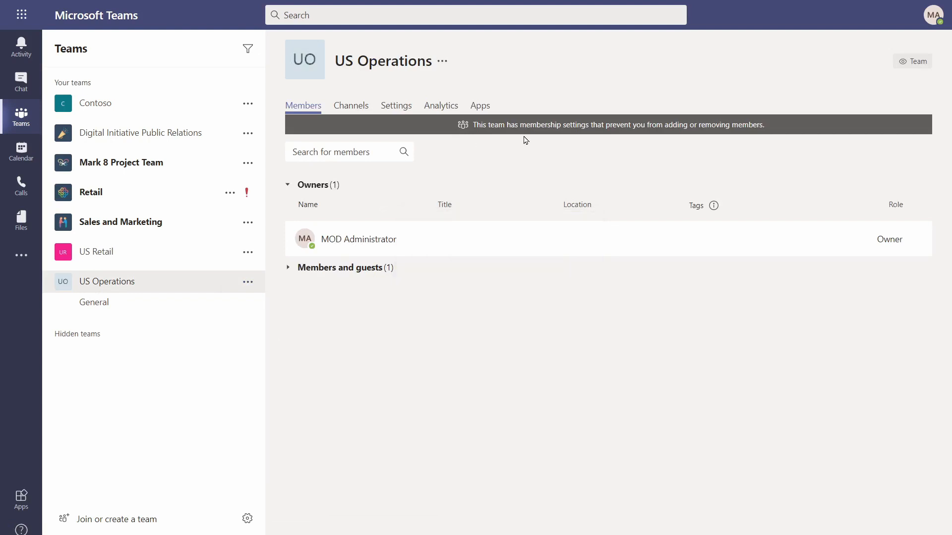
click(287, 268)
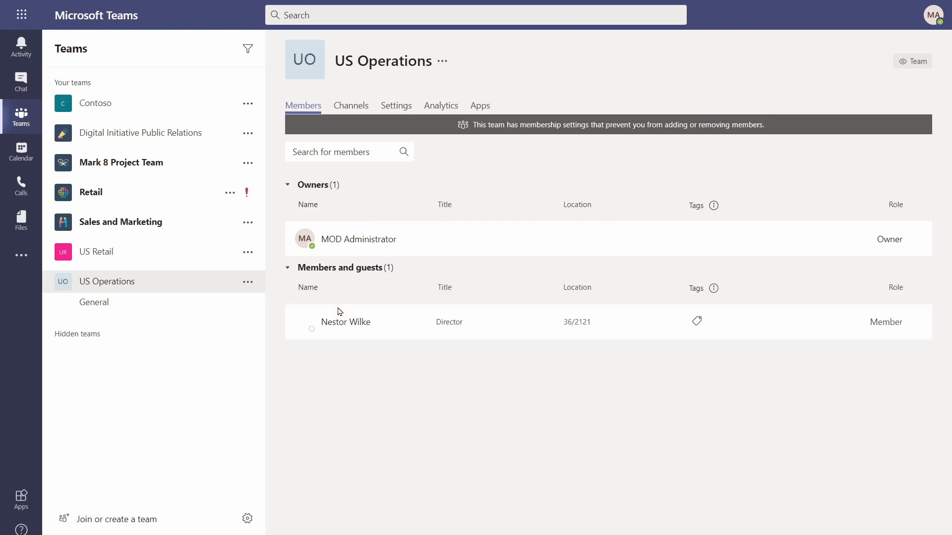